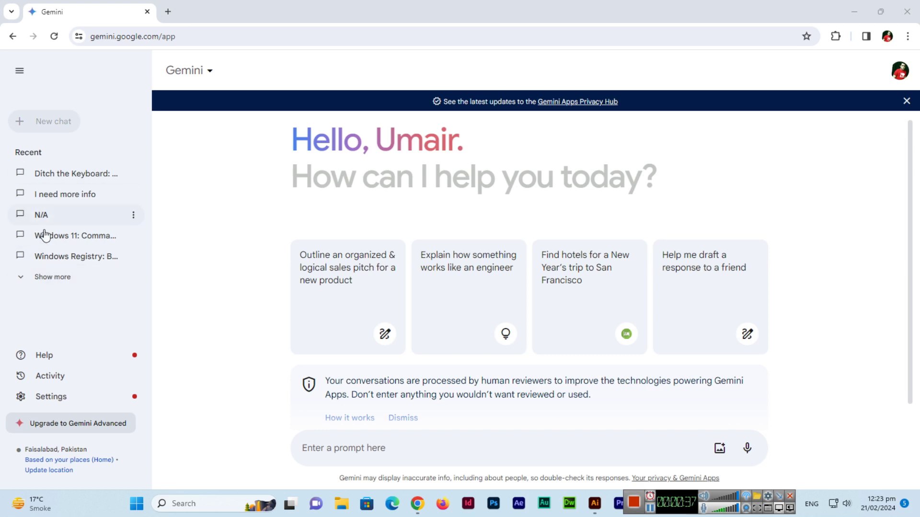
Show more under Recent to list the older Gemini chats.
{"action": "left_click", "coordinate": [48, 286]}
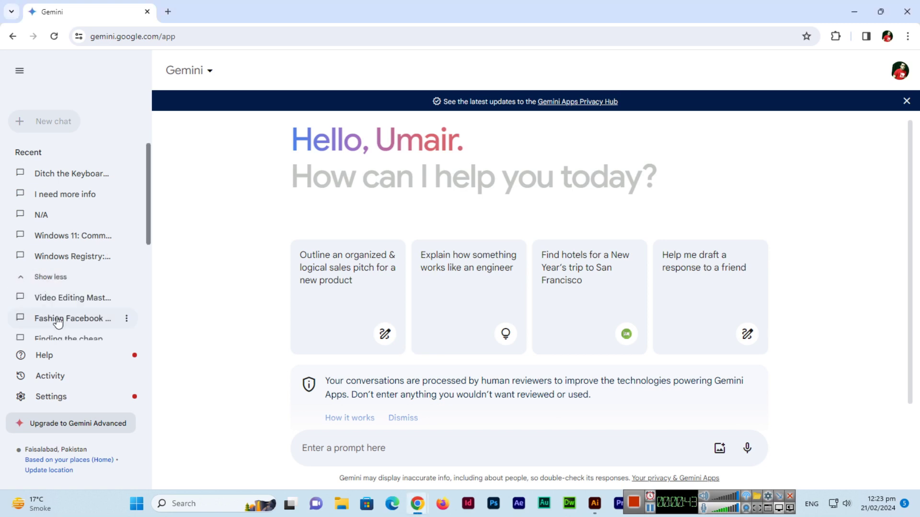
{"action": "scroll", "coordinate": [68, 281], "scroll_direction": "down", "scroll_amount": 1}
{"action": "scroll", "coordinate": [72, 273], "scroll_direction": "down", "scroll_amount": 1}
{"action": "scroll", "coordinate": [72, 278], "scroll_direction": "down", "scroll_amount": 1}
{"action": "scroll", "coordinate": [72, 278], "scroll_direction": "down", "scroll_amount": 1}
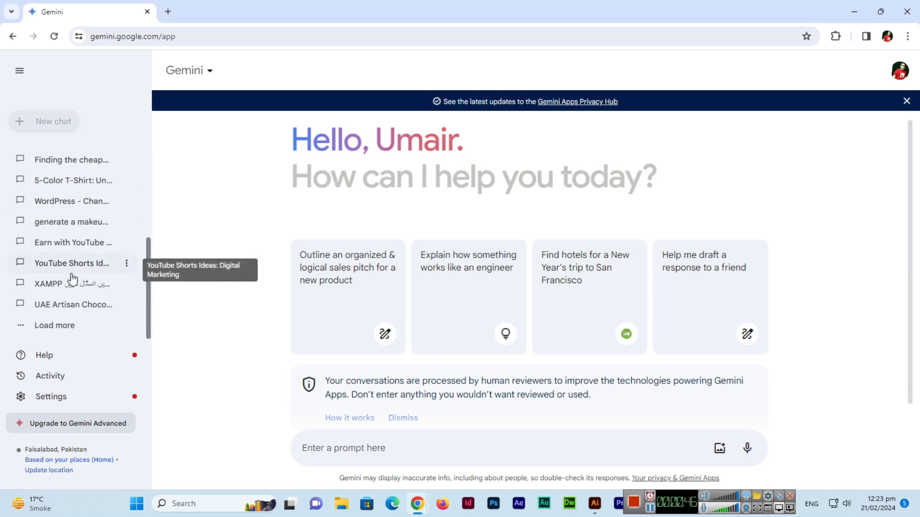
{"action": "scroll", "coordinate": [72, 279], "scroll_direction": "up", "scroll_amount": 2}
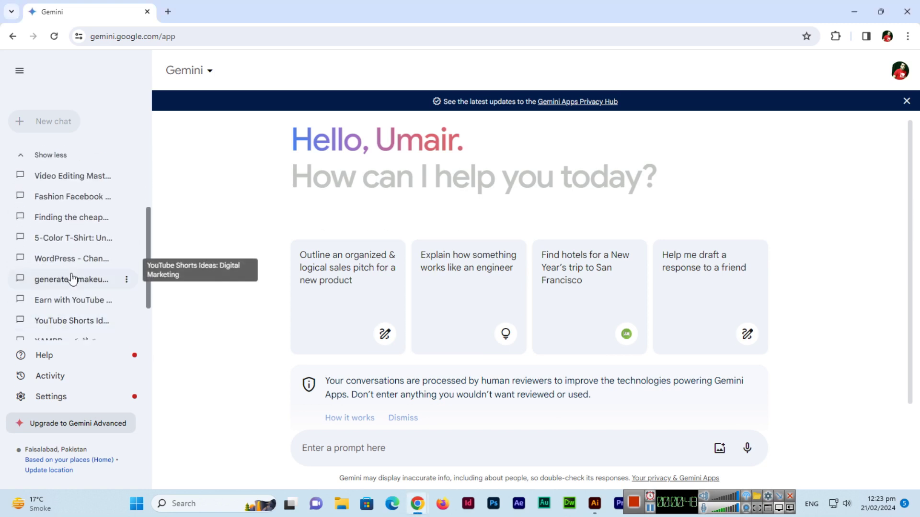
{"action": "scroll", "coordinate": [72, 278], "scroll_direction": "up", "scroll_amount": 3}
{"action": "scroll", "coordinate": [72, 280], "scroll_direction": "down", "scroll_amount": 2}
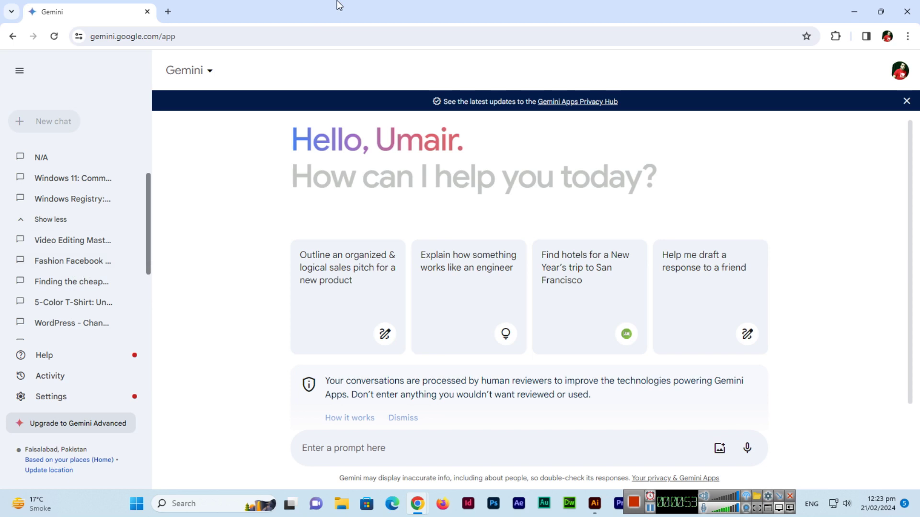
{"action": "scroll", "coordinate": [57, 272], "scroll_direction": "up", "scroll_amount": 2}
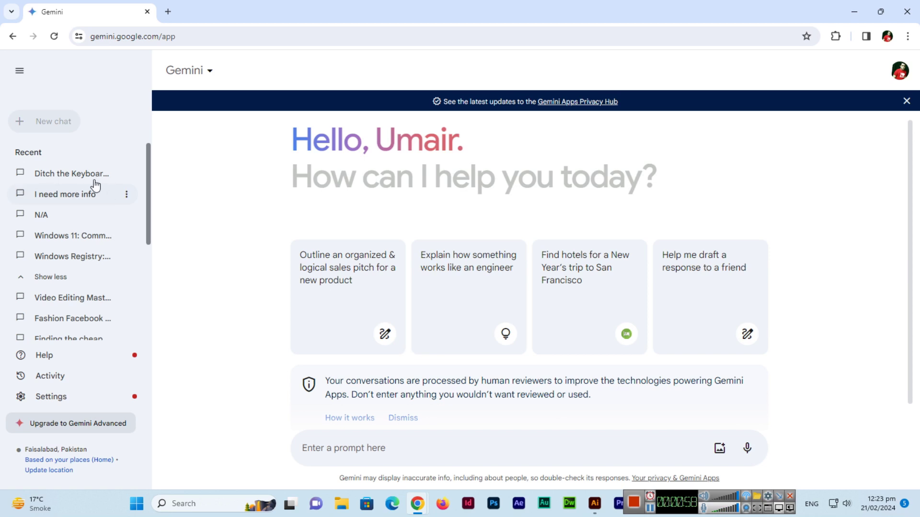
{"action": "mouse_move", "coordinate": [80, 173]}
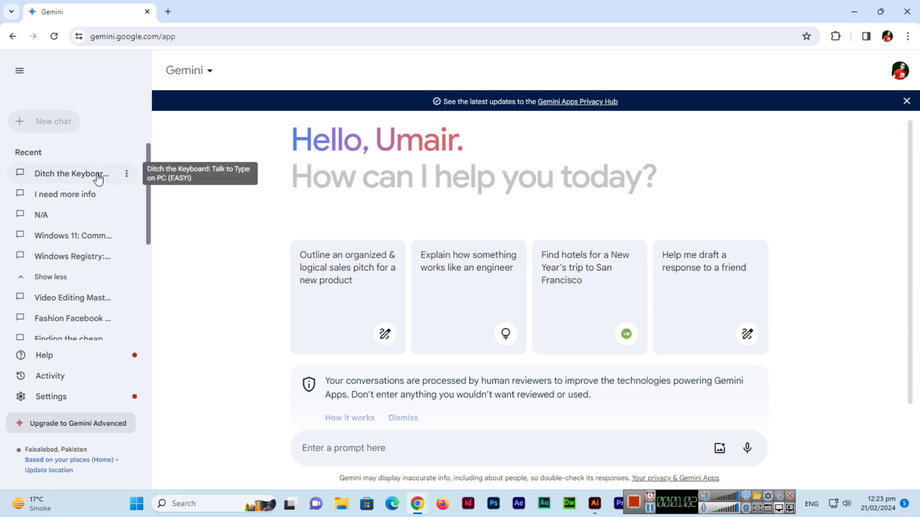
Delete the 'Ditch the Keyboard' chat from its options menu and confirm the deletion.
{"action": "left_click", "coordinate": [127, 174]}
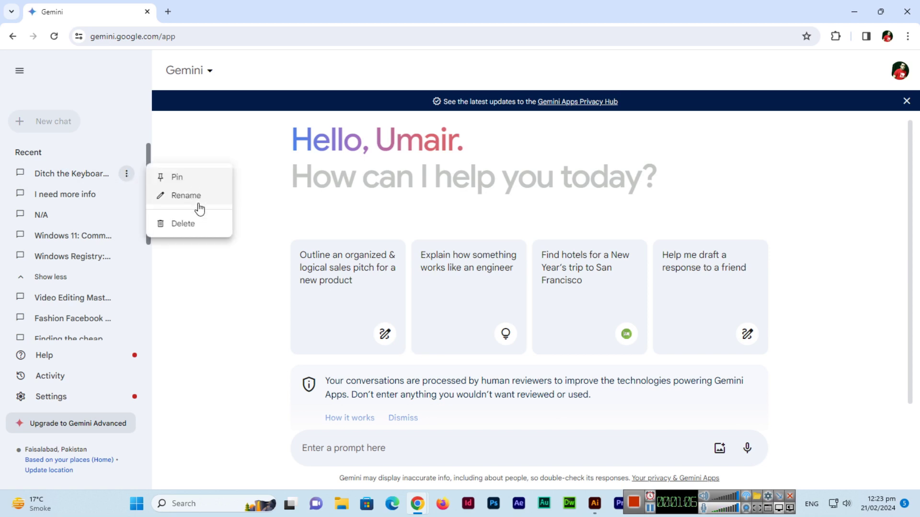
{"action": "left_click", "coordinate": [189, 226]}
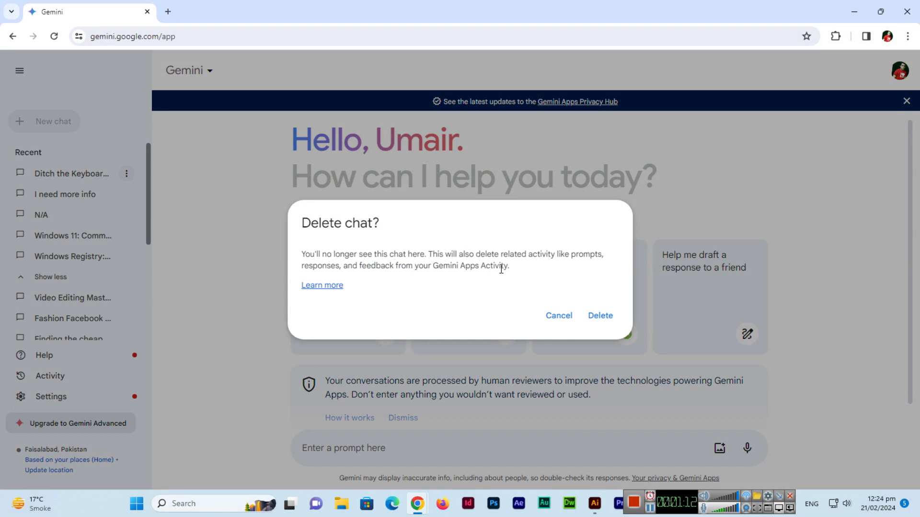
{"action": "left_click", "coordinate": [607, 323]}
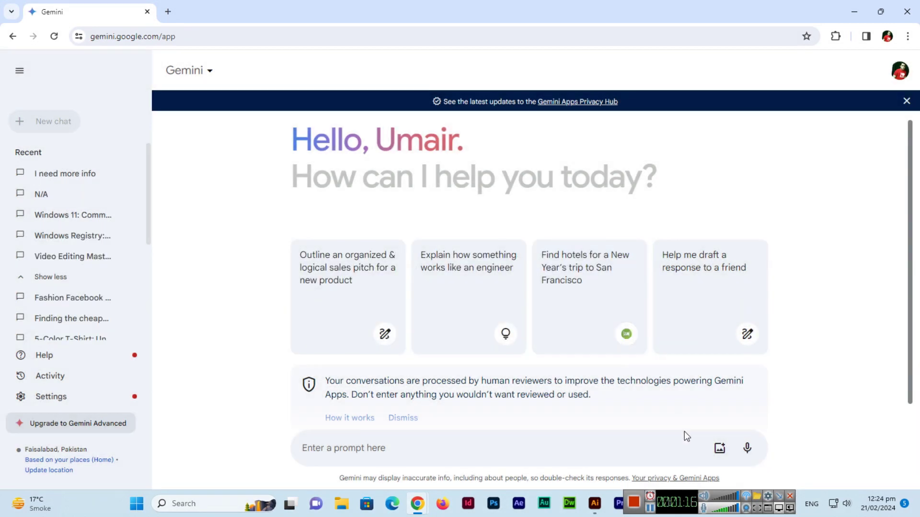